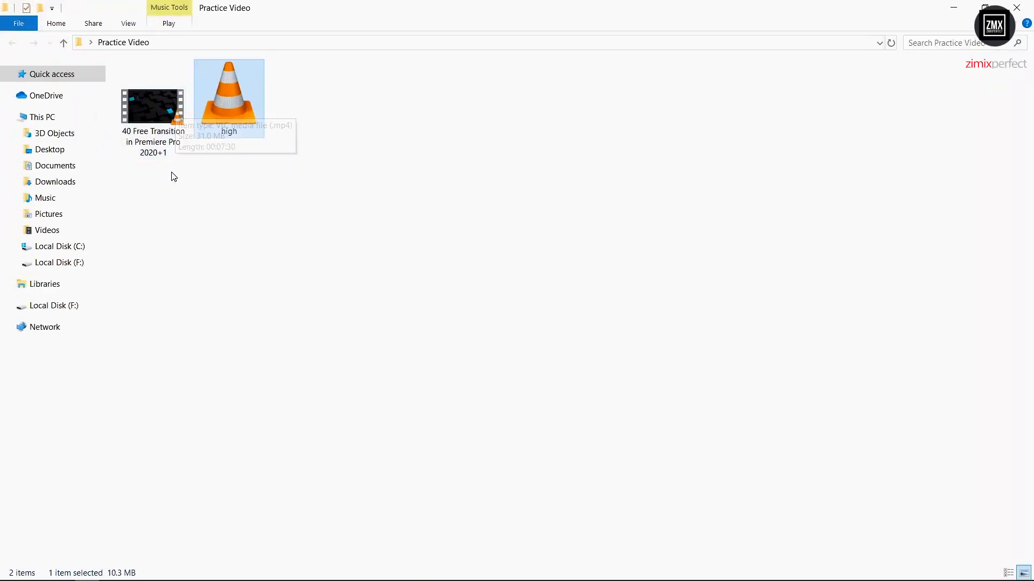
click(157, 121)
click(223, 112)
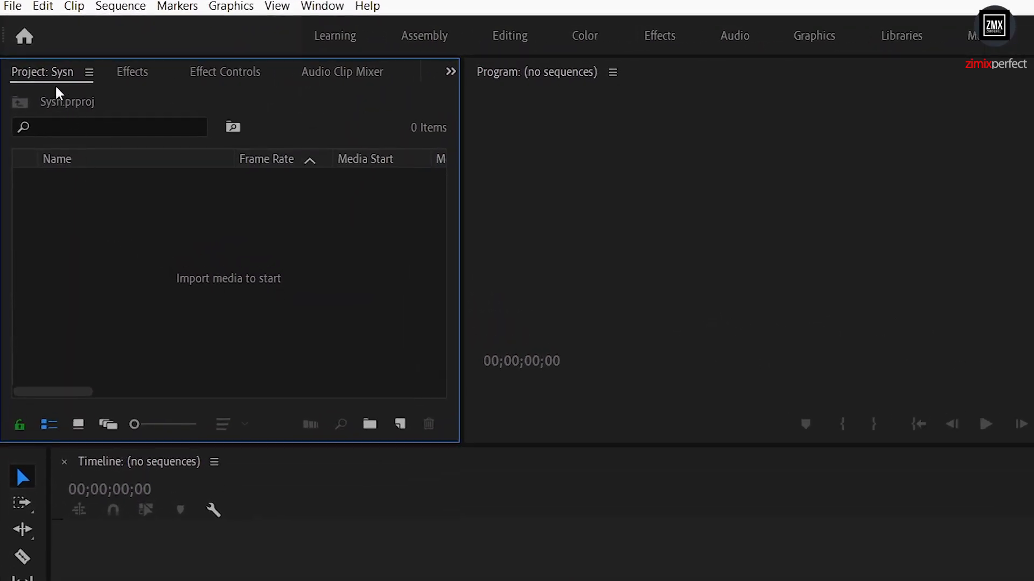
Step: Import the 40 Free Transition video and high.mp3 from the Desktop's Practice Video folder into the project
double_click(211, 266)
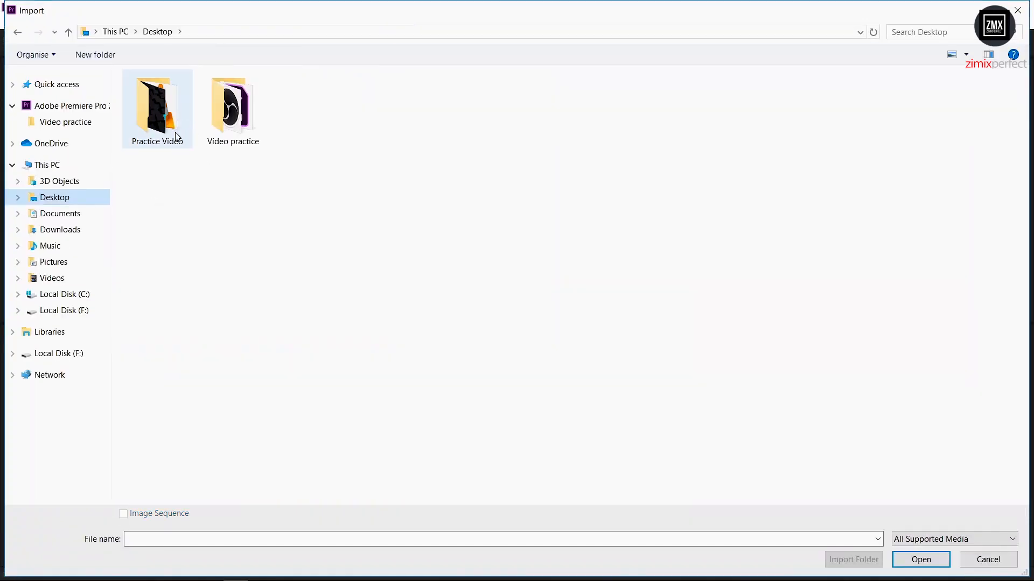
click(167, 127)
double_click(168, 128)
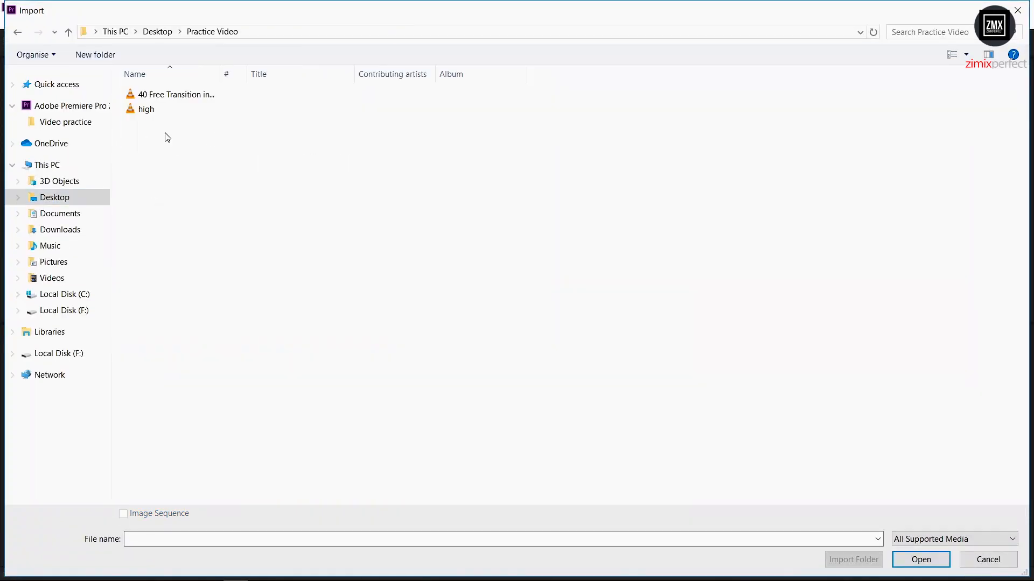
drag(193, 138, 145, 91)
click(898, 556)
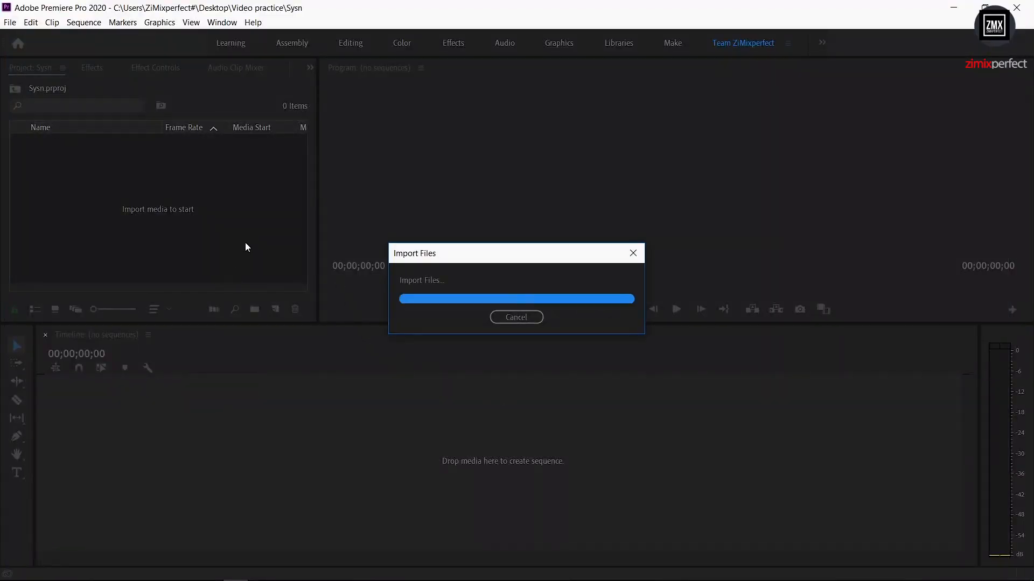
click(159, 217)
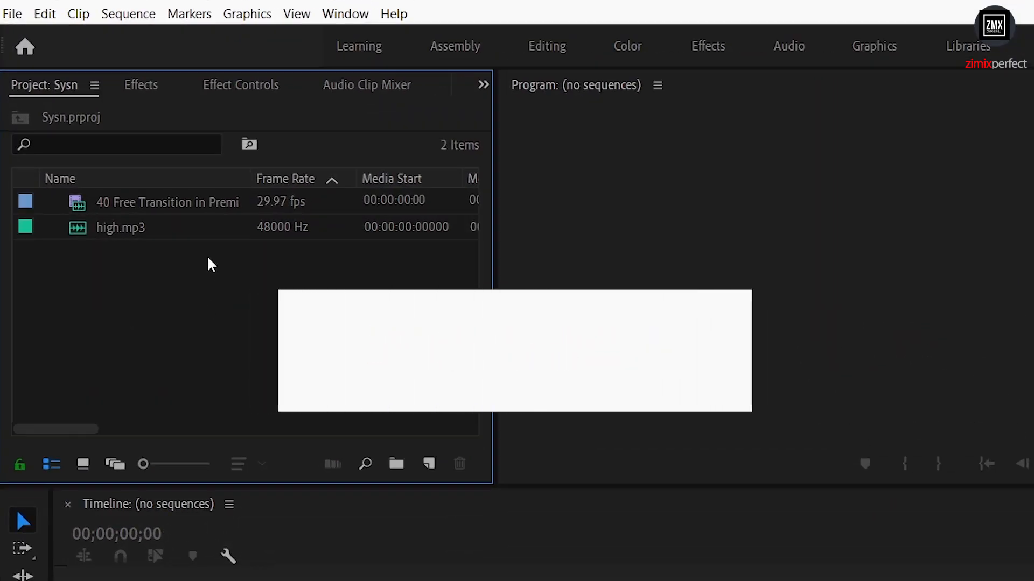
click(125, 231)
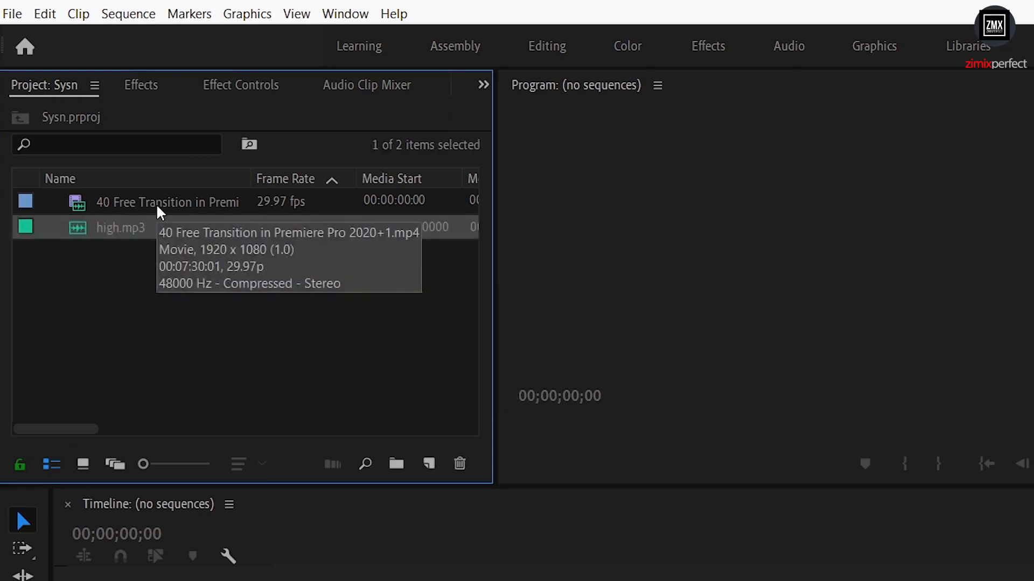
drag(218, 268, 123, 202)
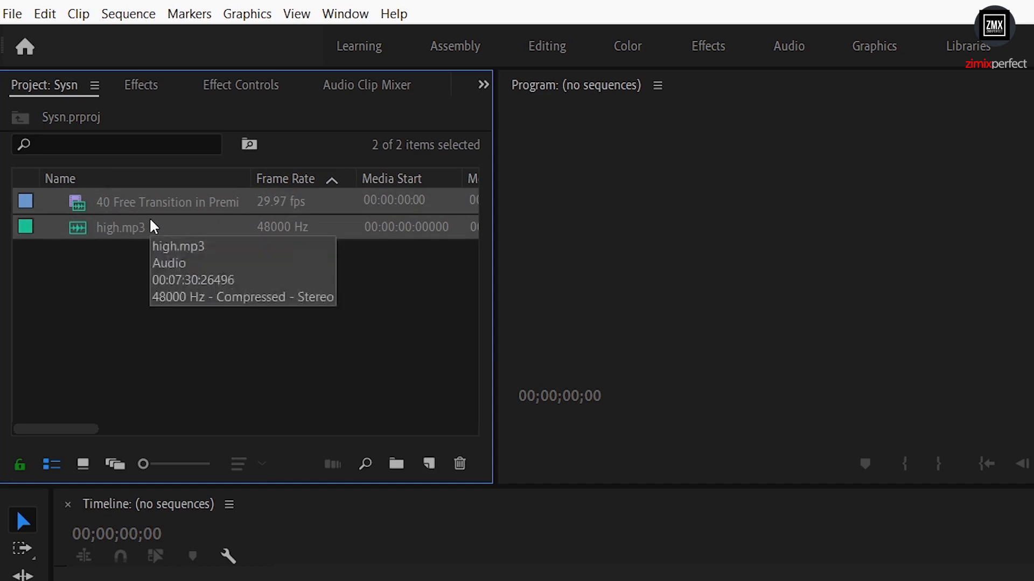
click(225, 295)
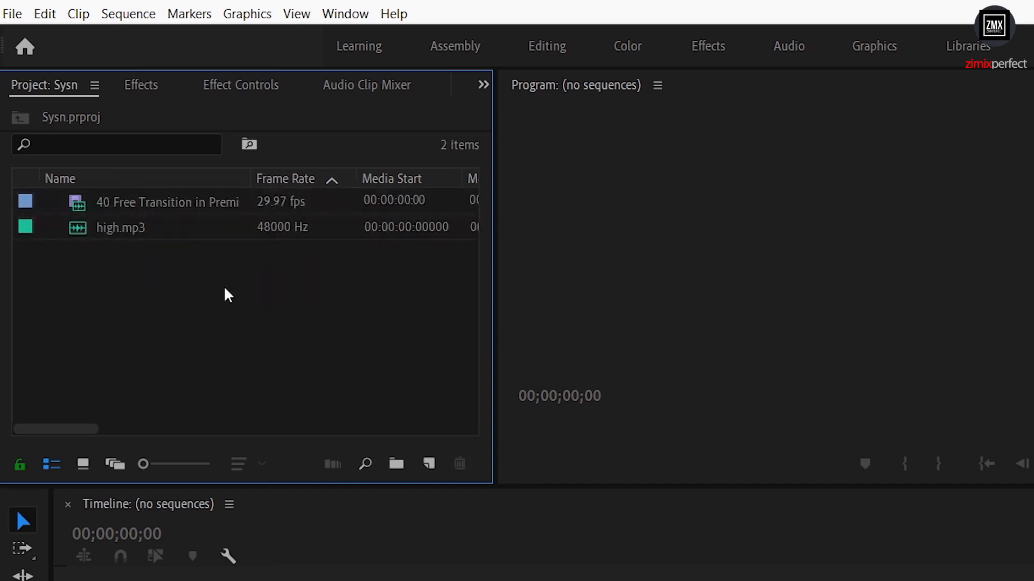
Step: Merge the 40 Free Transition video with high.mp3, using Audio on track channel 1 as the synchronize point
click(187, 208)
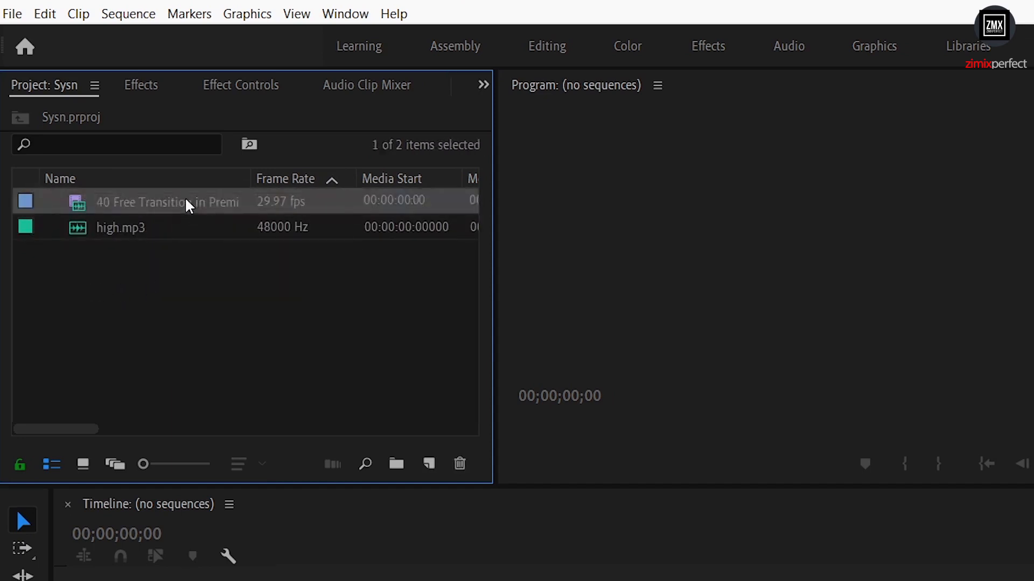
shift+click(168, 232)
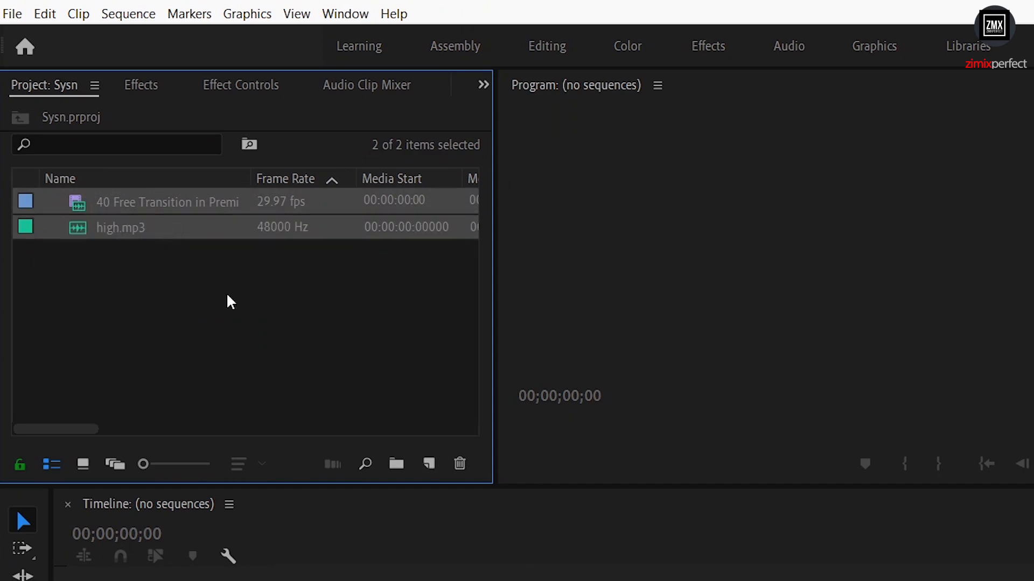
right_click(209, 205)
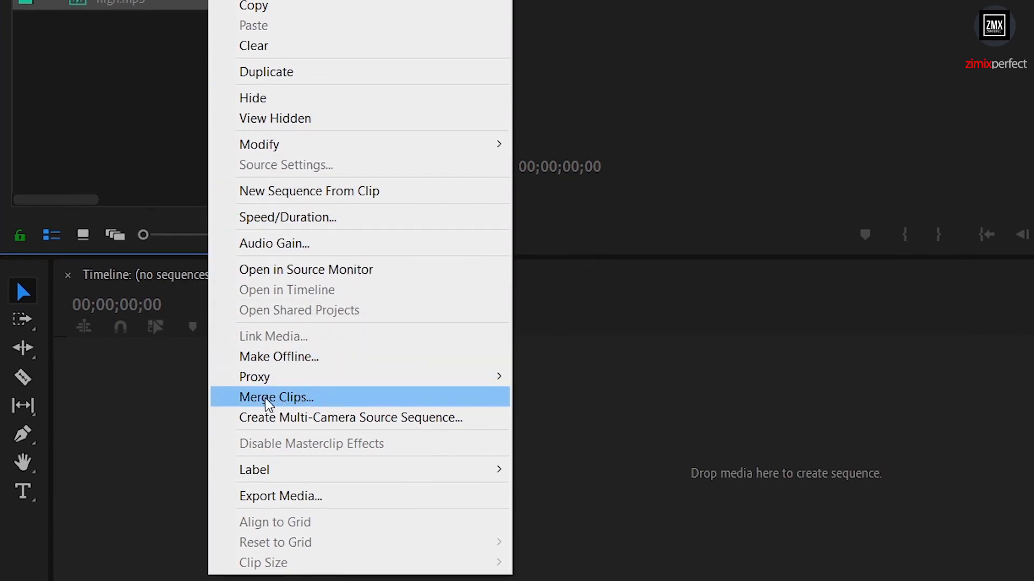
click(325, 403)
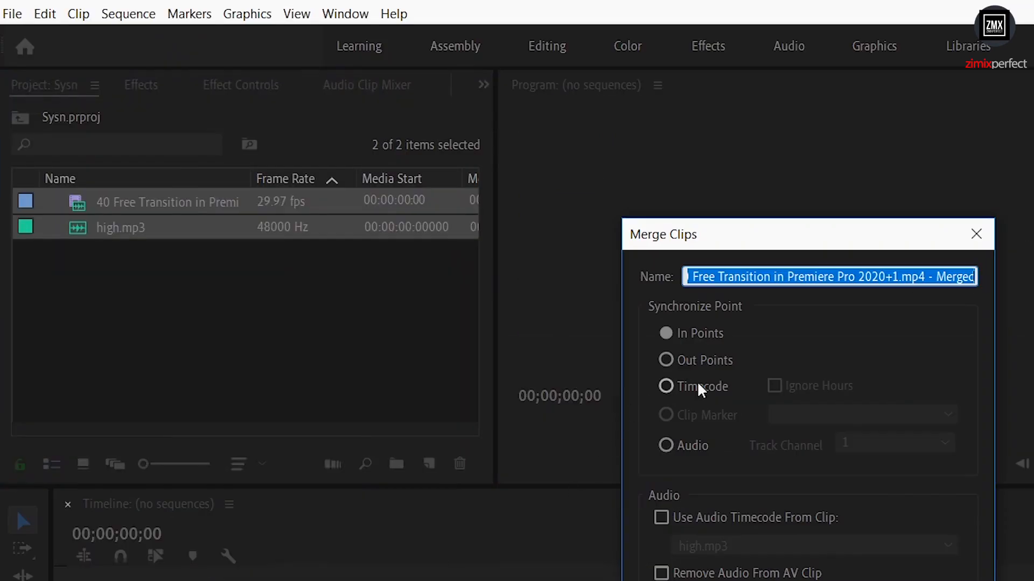
drag(717, 235, 654, 212)
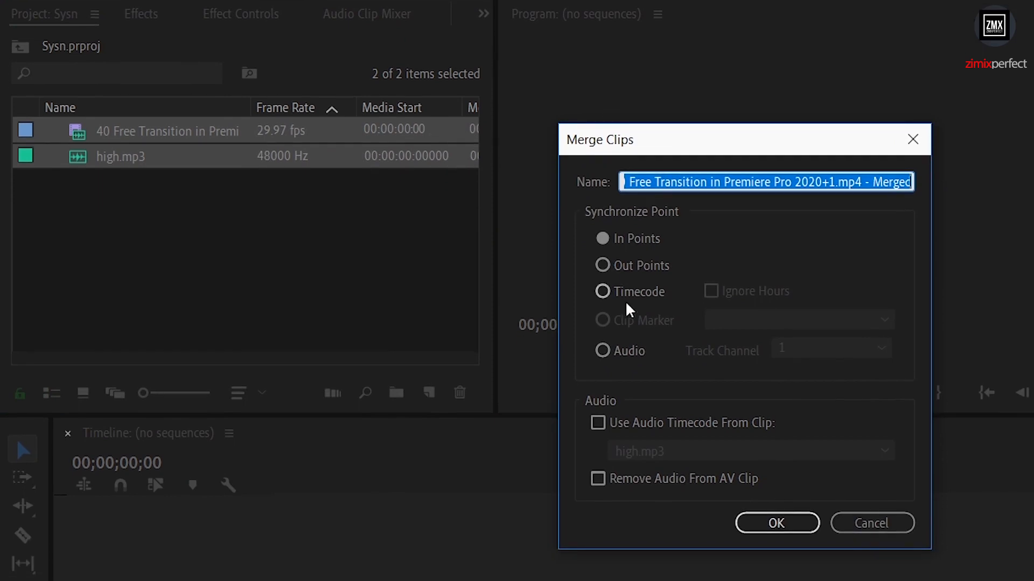
click(627, 359)
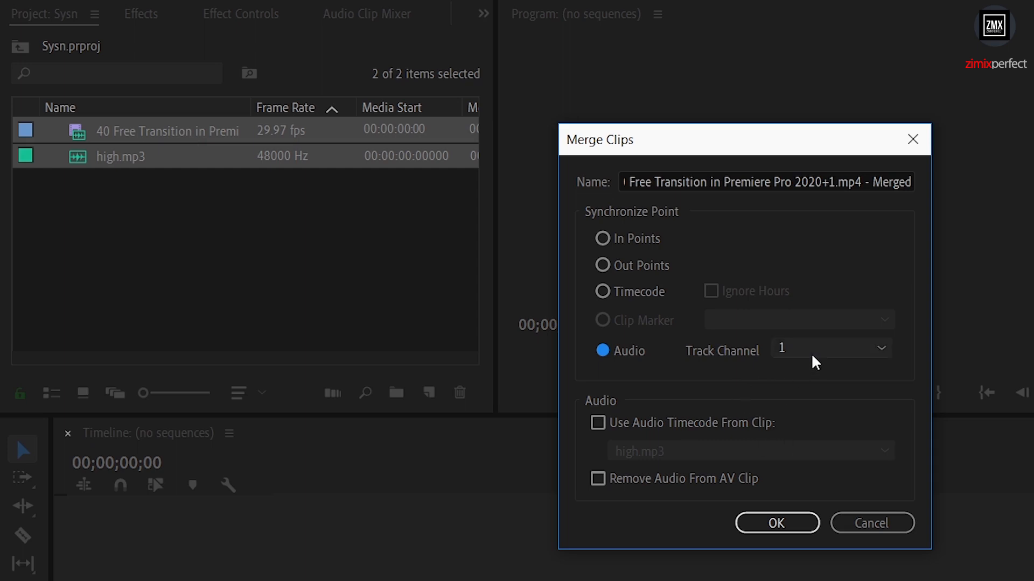
click(780, 525)
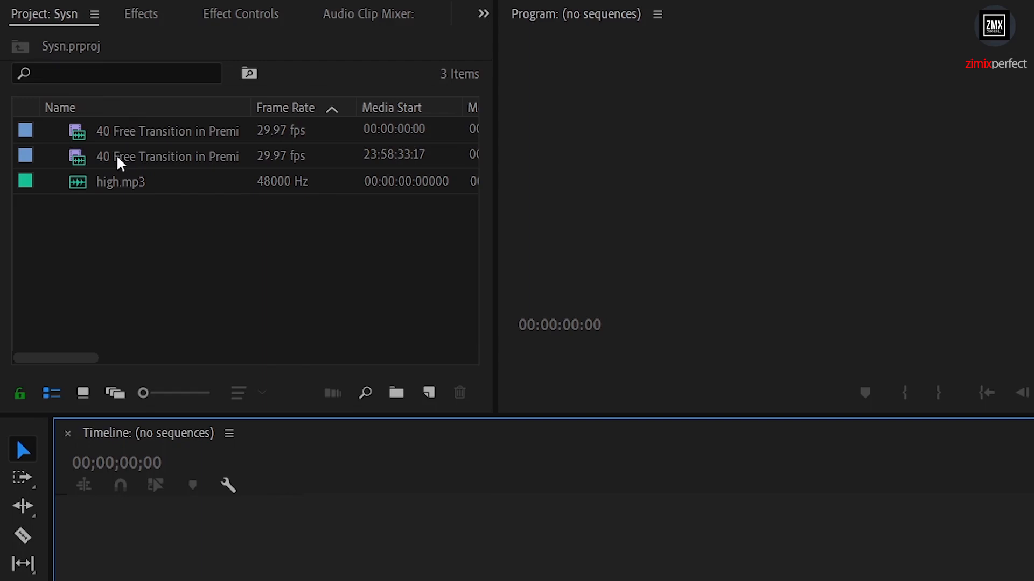
Step: Create a new sequence from the merged clip and deselect its clips in the timeline
mouse_move(118, 157)
right_click(115, 157)
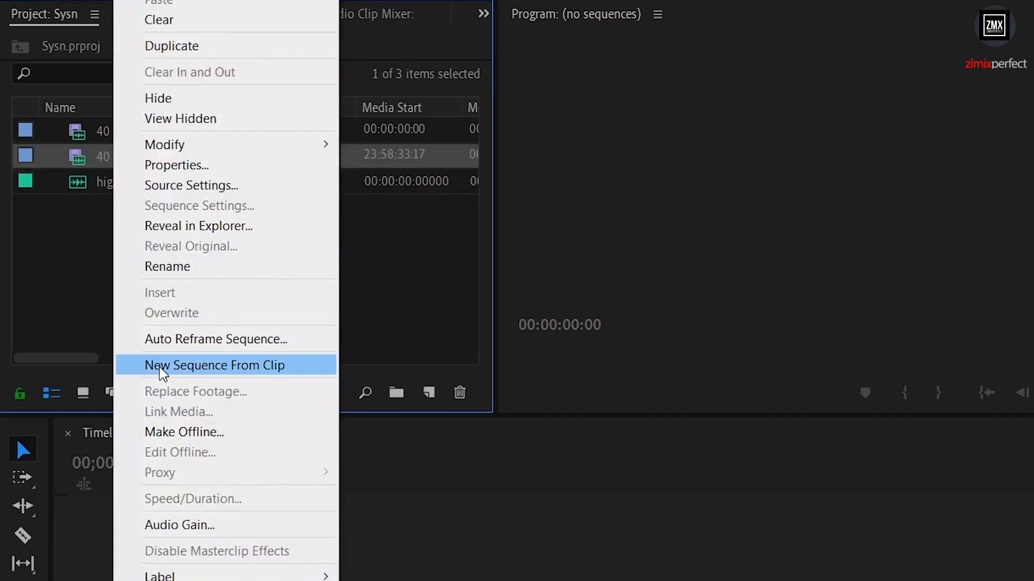
click(211, 366)
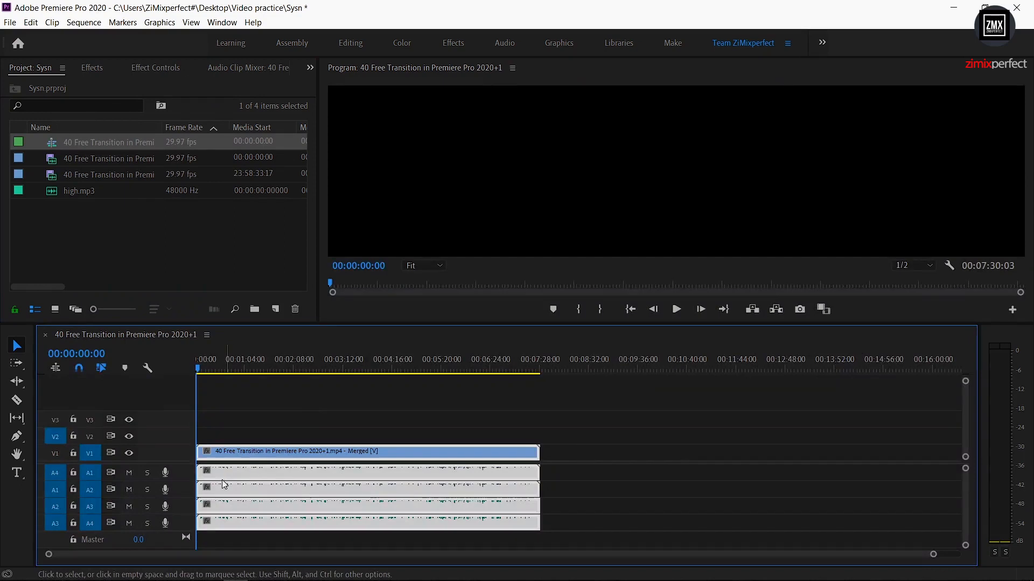
click(537, 422)
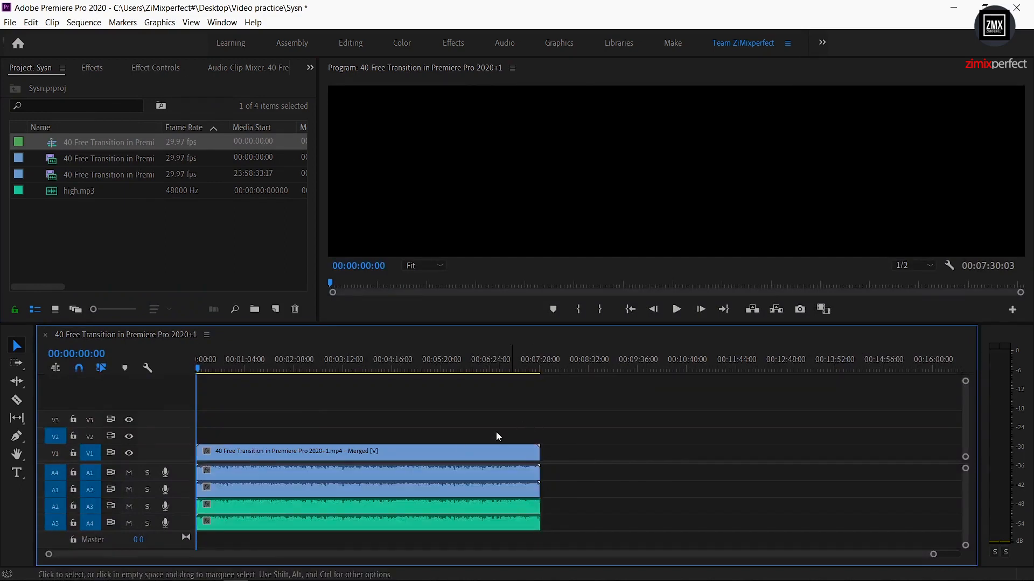
Step: Undo the creation of the merged clip's sequence and the clip merge itself
double_click(311, 503)
click(580, 472)
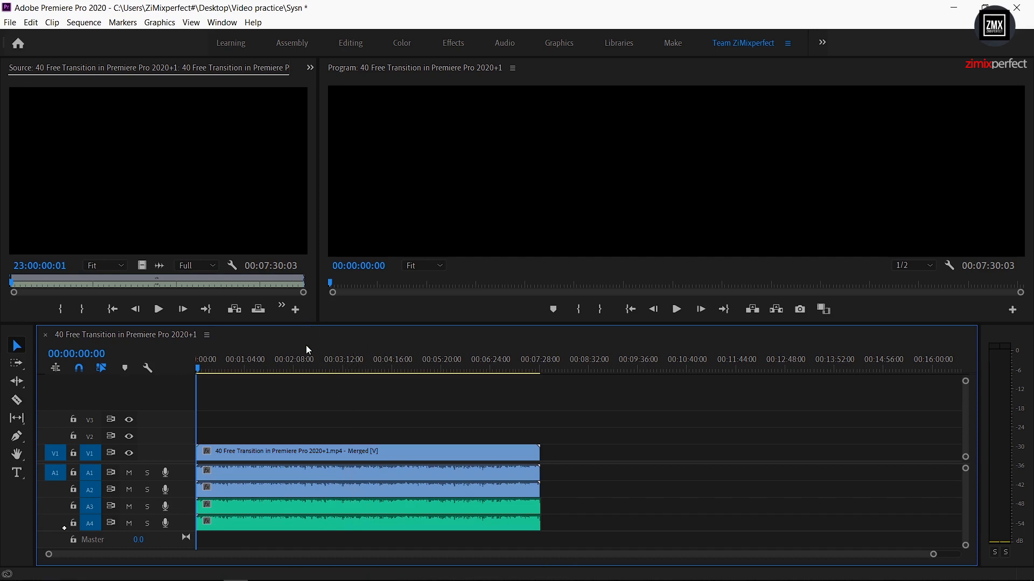
key(ctrl+z)
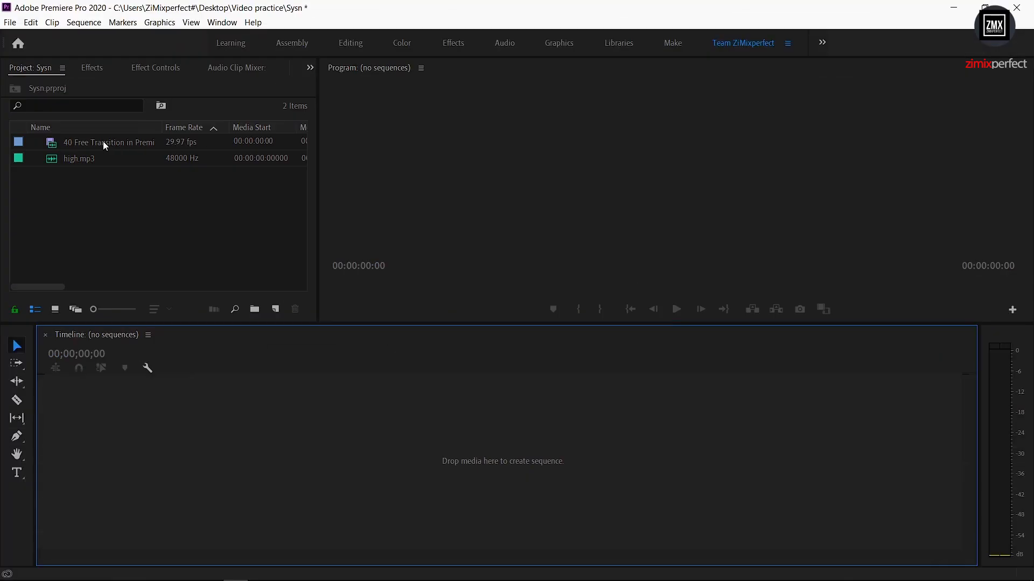
Step: Create a new sequence from the original 40 Free Transition video clip and expand its Audio 1 track
click(104, 143)
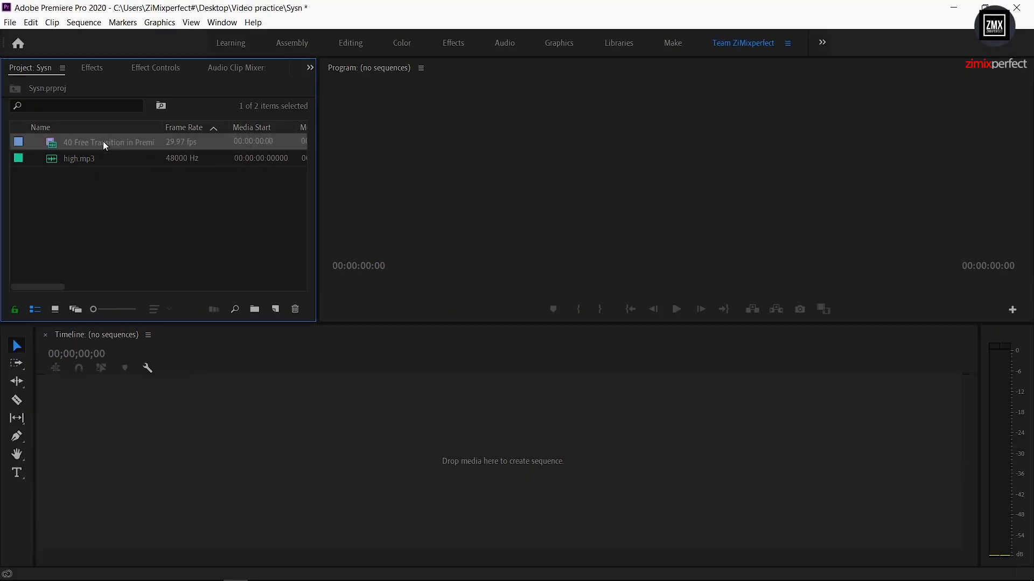
right_click(103, 141)
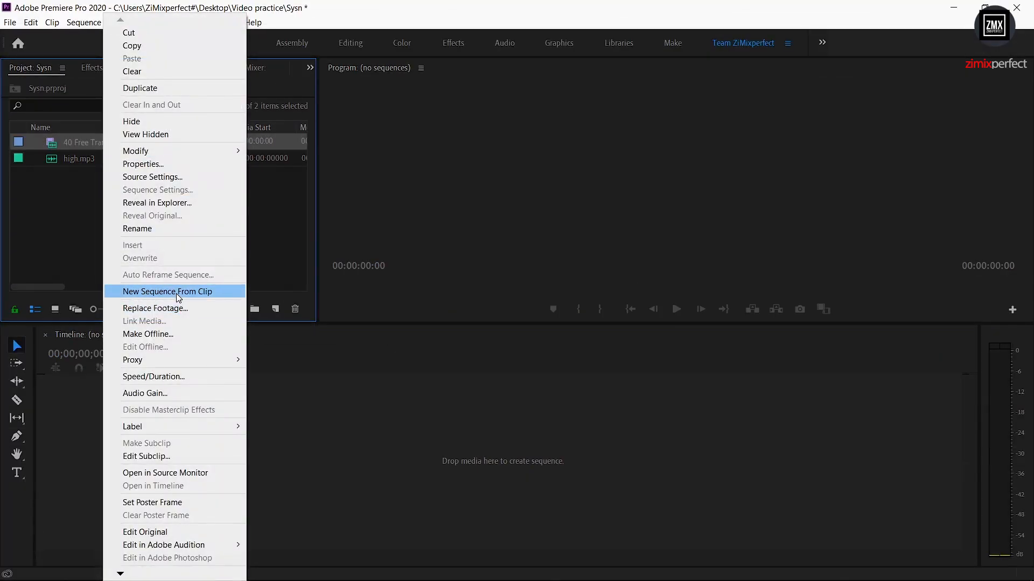
click(176, 292)
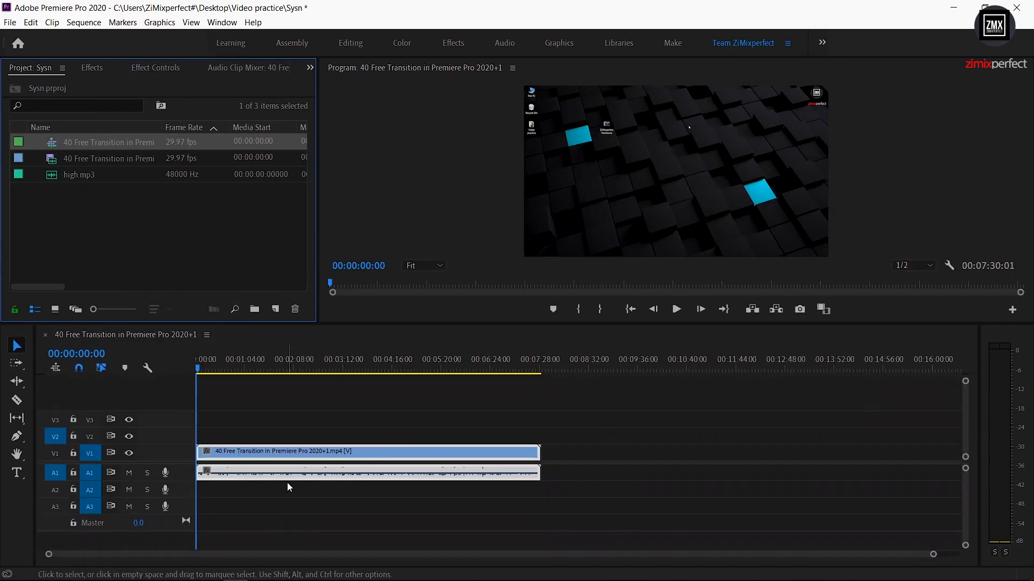
double_click(191, 472)
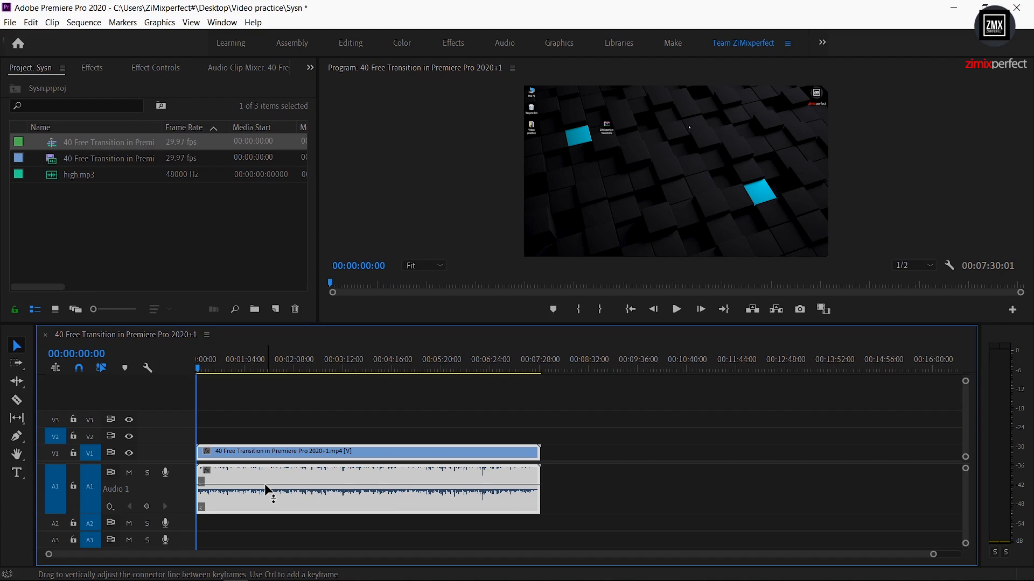
Step: Lower the volume level of the video's audio clip on Audio 1 and close the Source monitor
drag(266, 488, 266, 502)
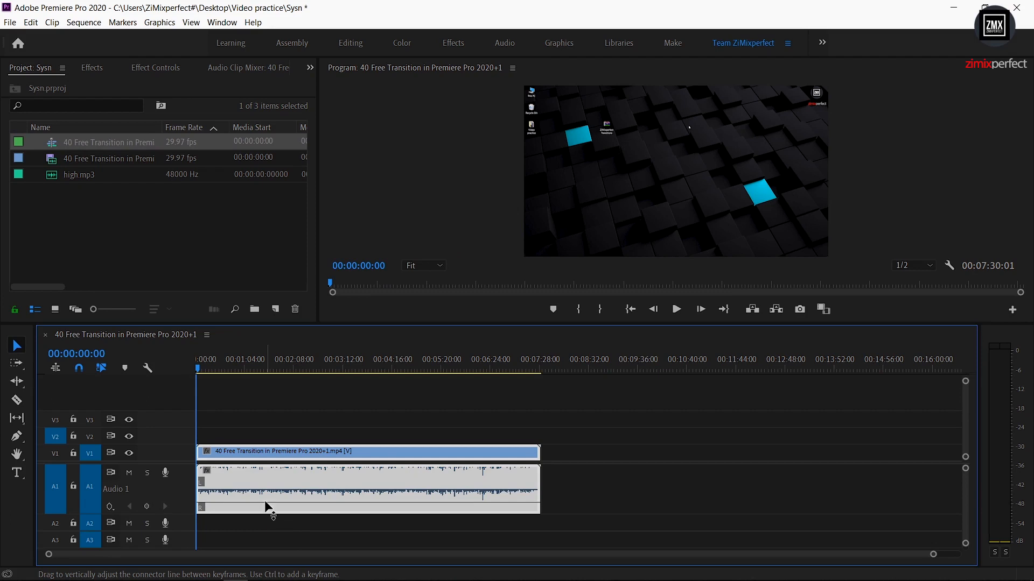
double_click(266, 503)
click(152, 69)
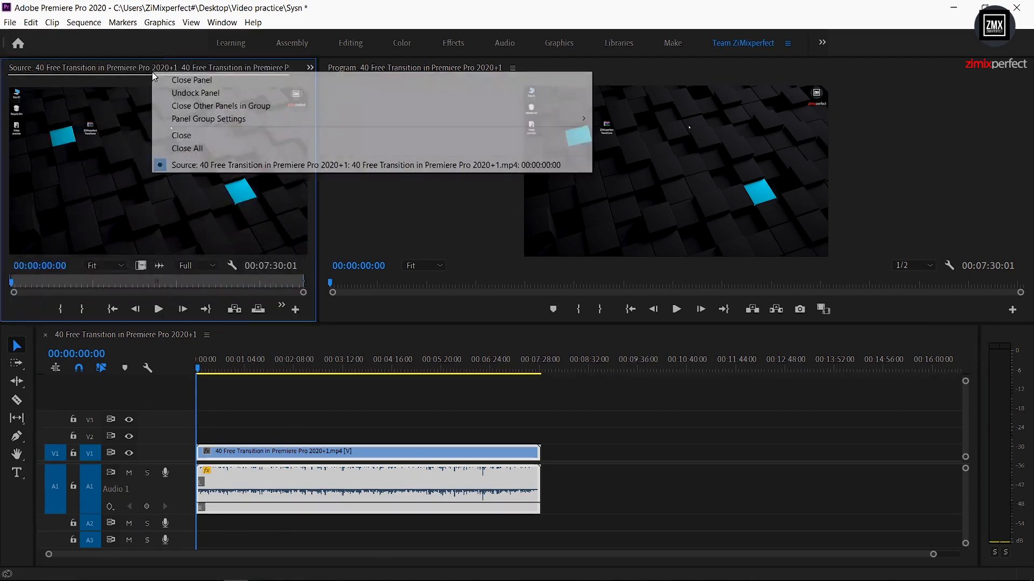
click(165, 80)
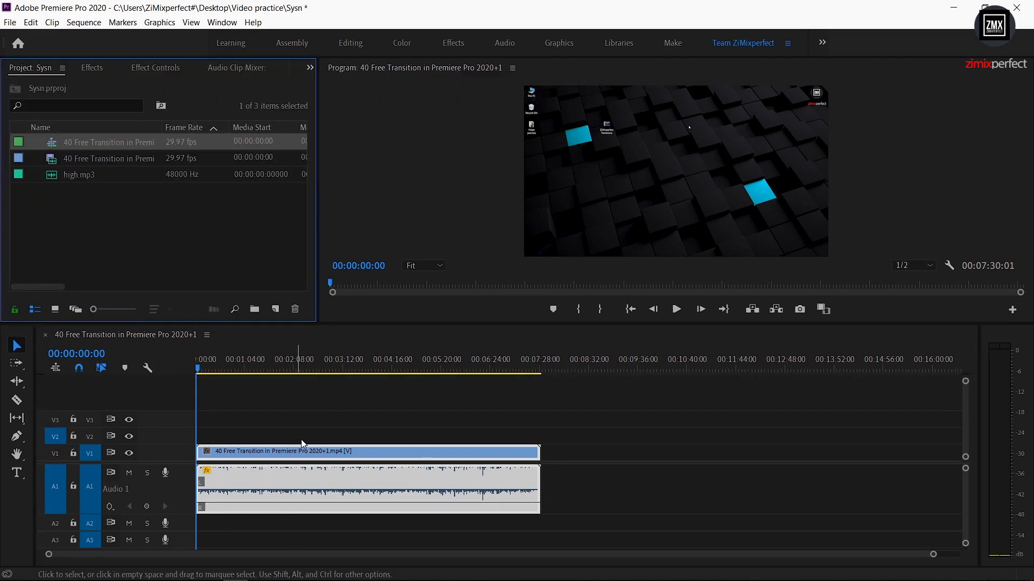
Step: Place high.mp3 on the Audio 3 track starting at about 7 seconds and expand that track
drag(933, 555, 709, 561)
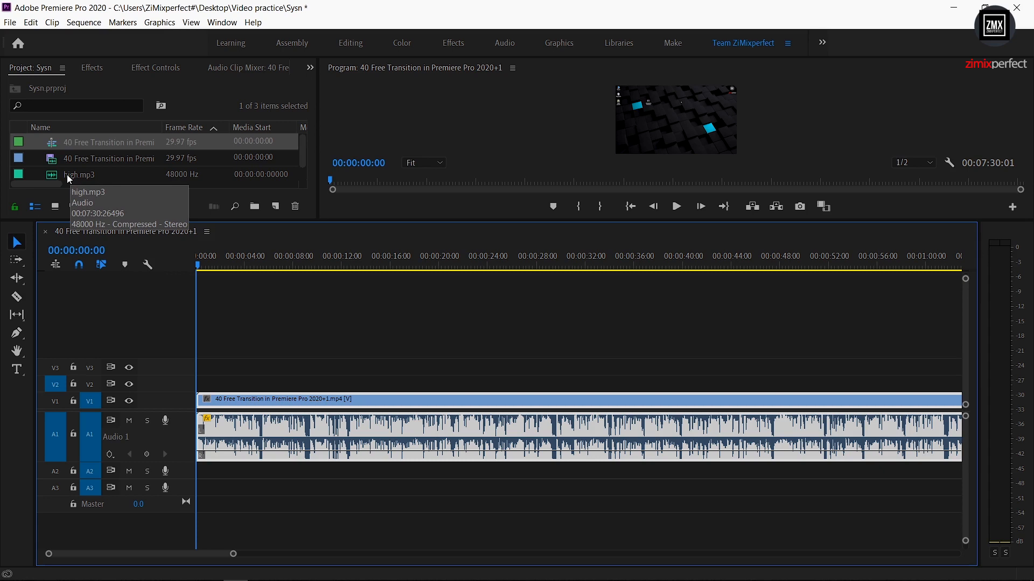
drag(66, 175, 187, 488)
double_click(187, 488)
double_click(187, 488)
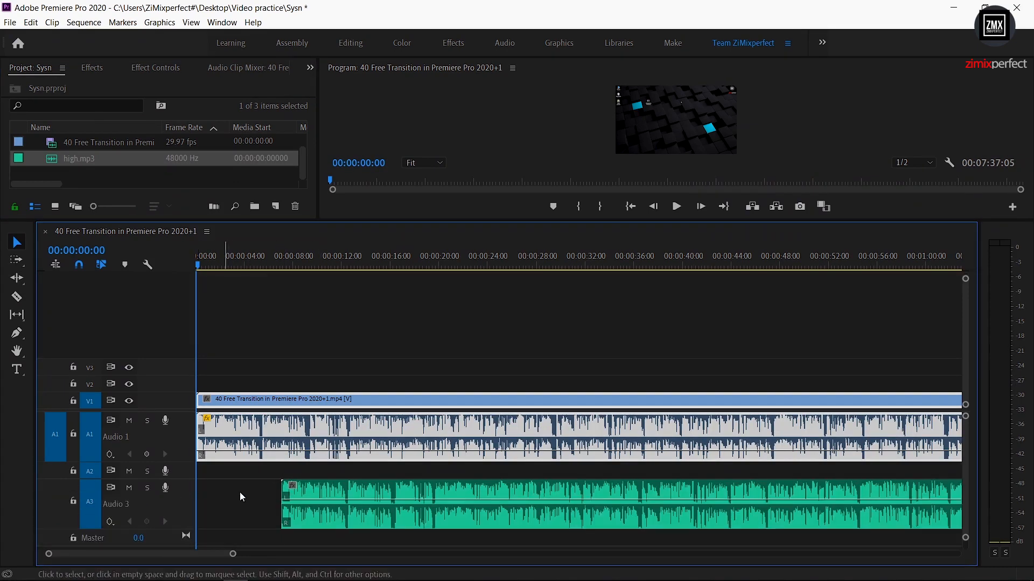
Step: Move the high.mp3 clip up to the Audio 2 track, collapsing Audio 3 and expanding Audio 2
drag(307, 494, 305, 472)
double_click(189, 502)
double_click(190, 475)
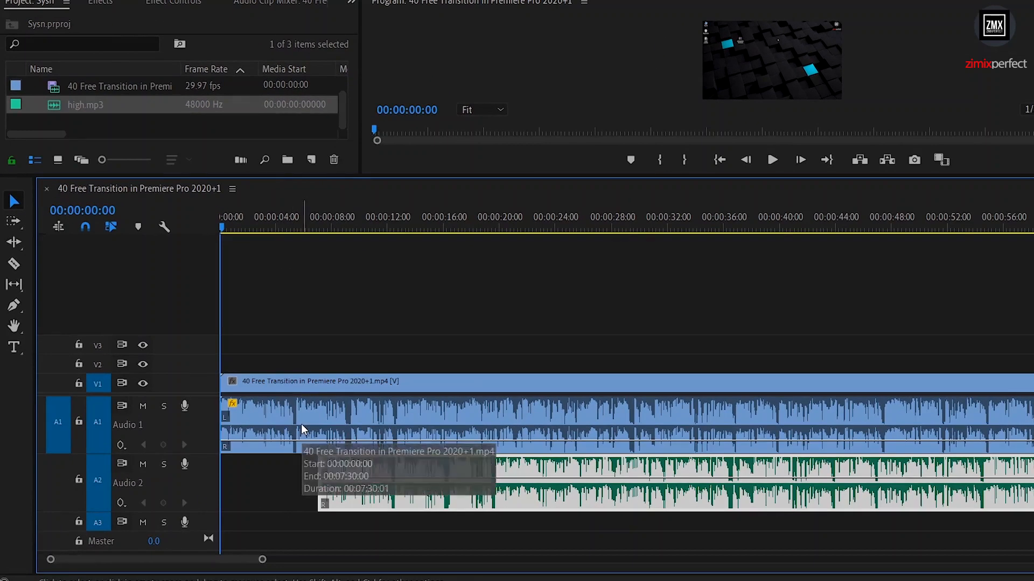
Step: Play the sequence from its beginning and again from the start of the high.mp3 clip to check the audio sync
click(771, 161)
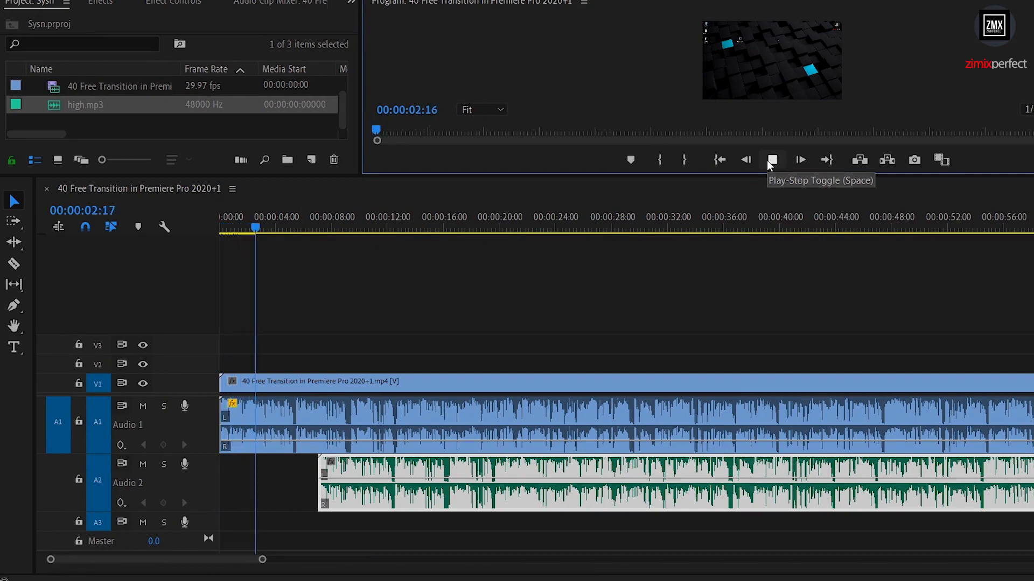
click(320, 226)
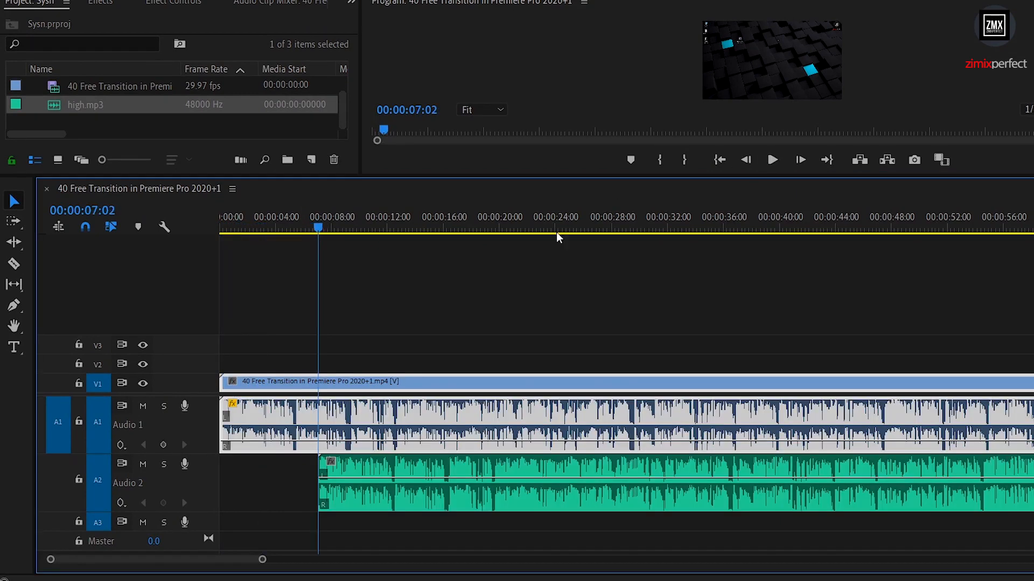
click(772, 160)
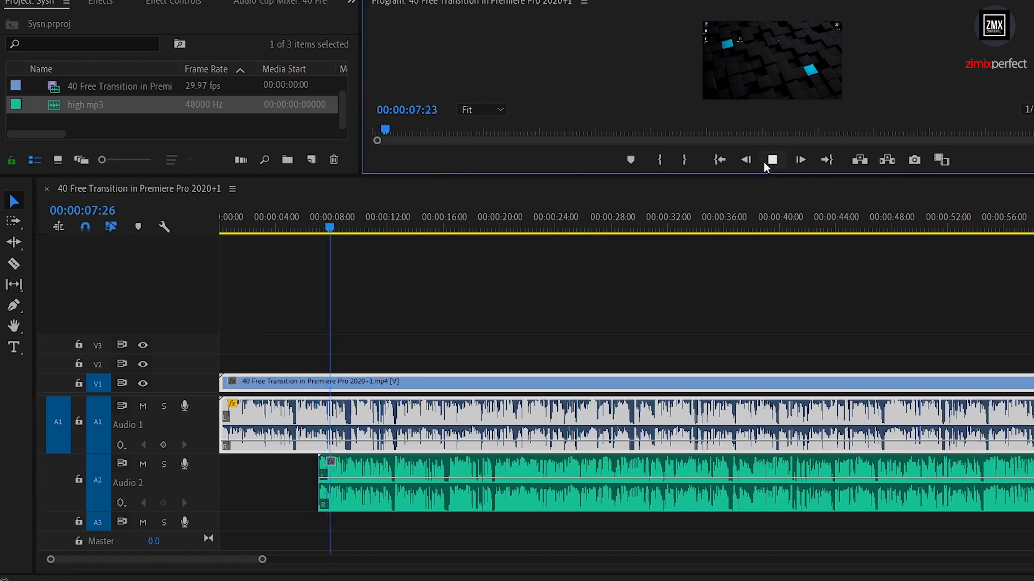
click(772, 160)
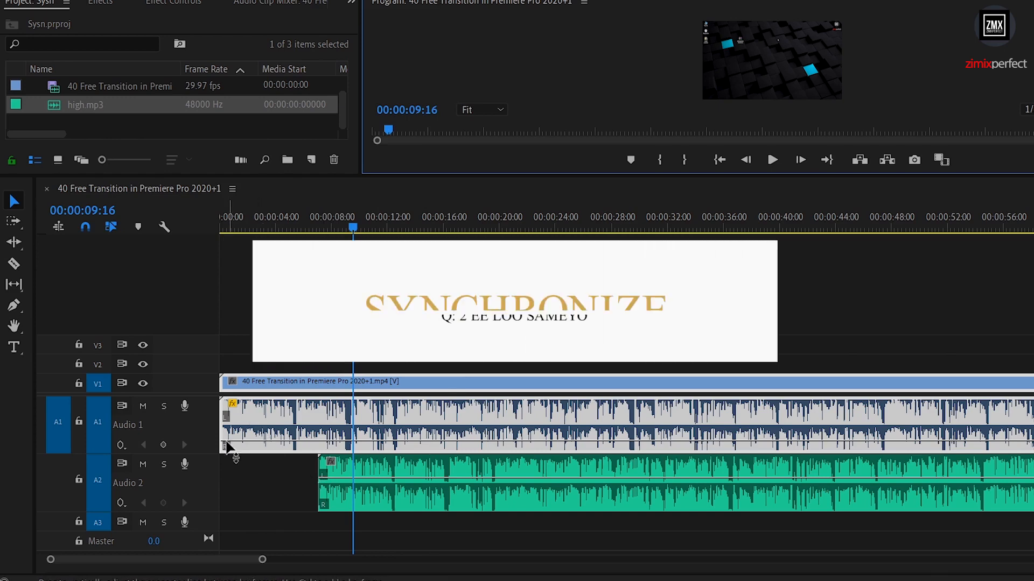
Step: Synchronize the video clip, its Audio 1 clip and high.mp3 using Audio as the synchronize point with track channel 1
drag(430, 323, 377, 518)
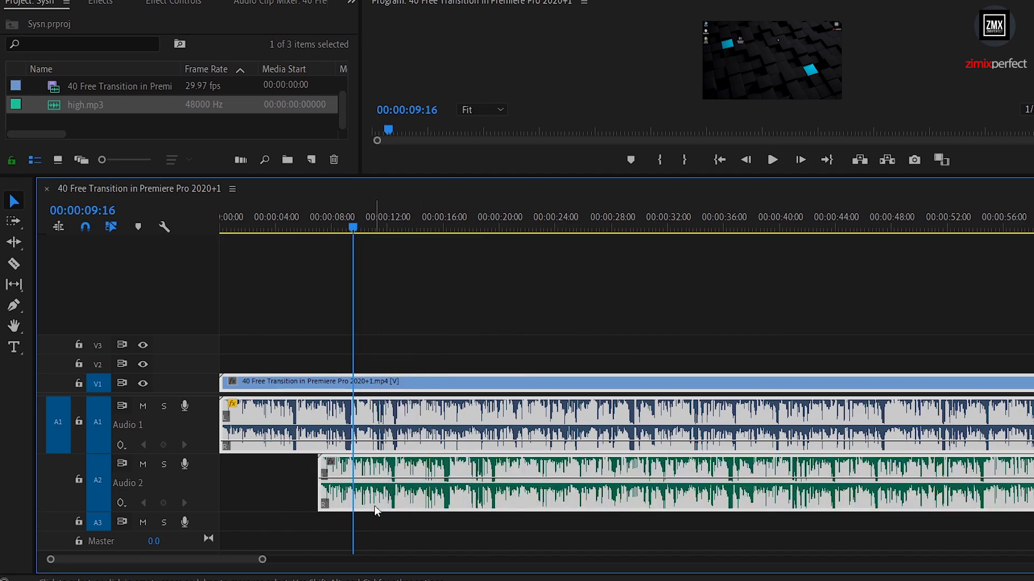
right_click(484, 408)
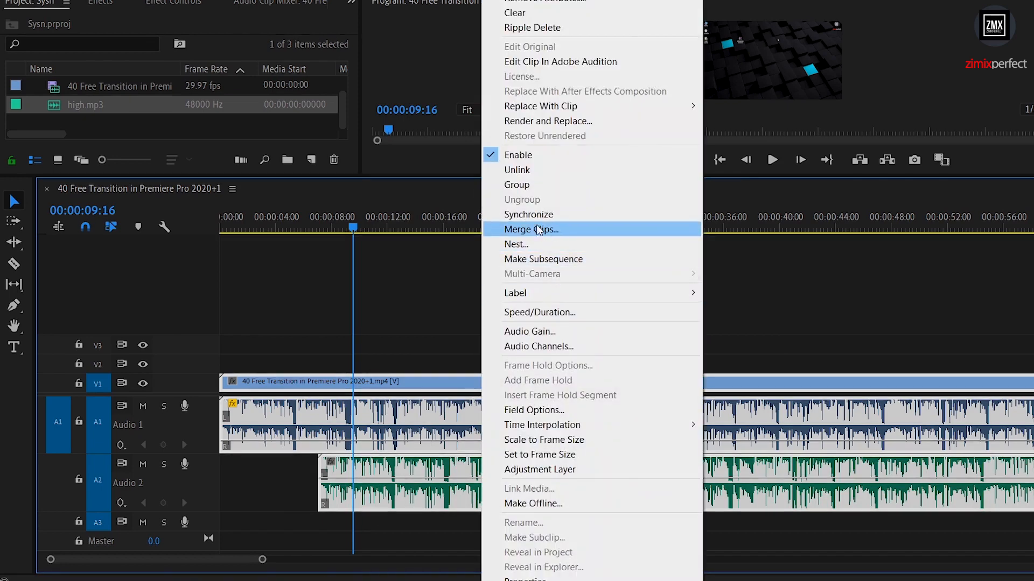
click(522, 215)
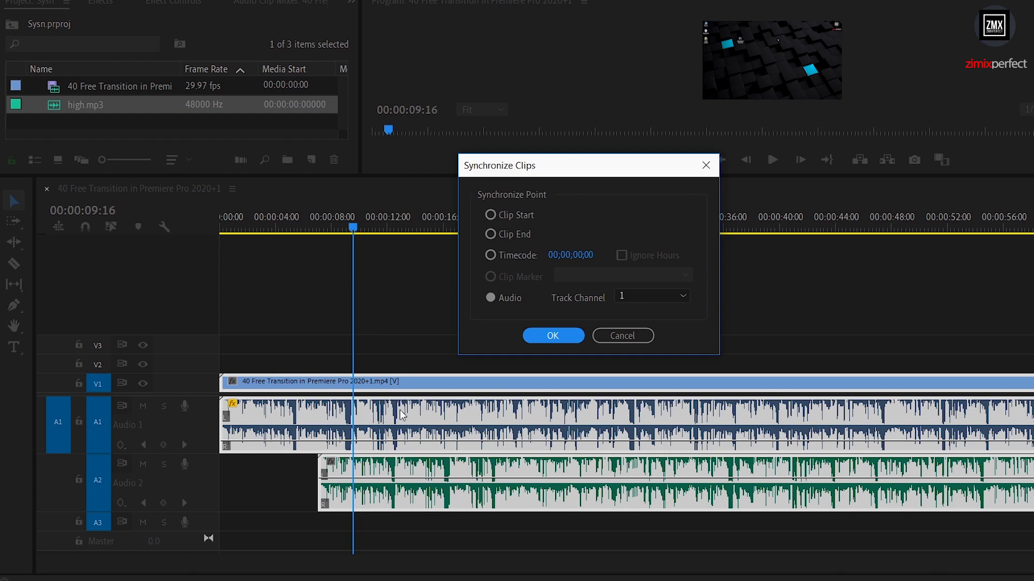
click(509, 300)
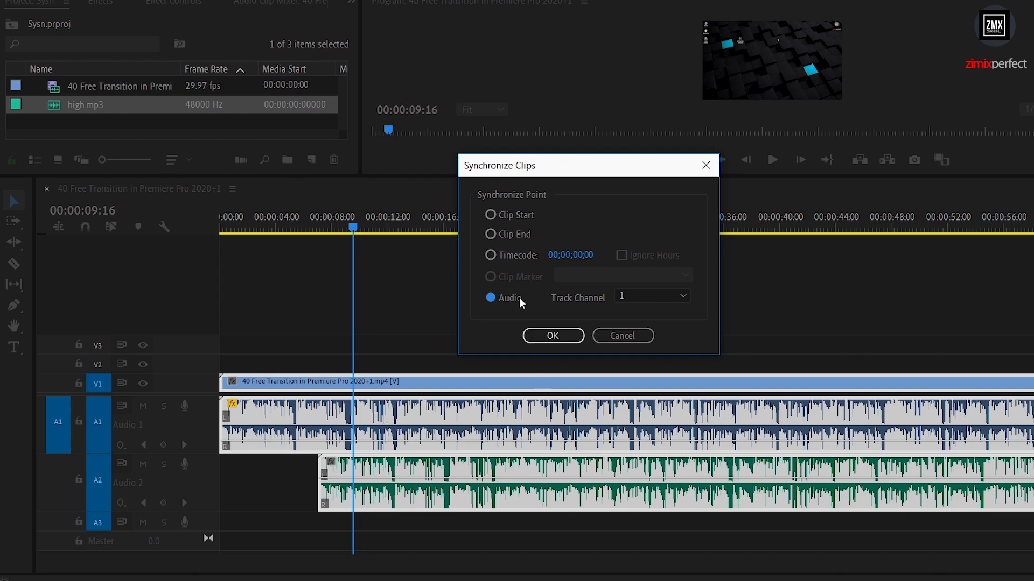
click(574, 335)
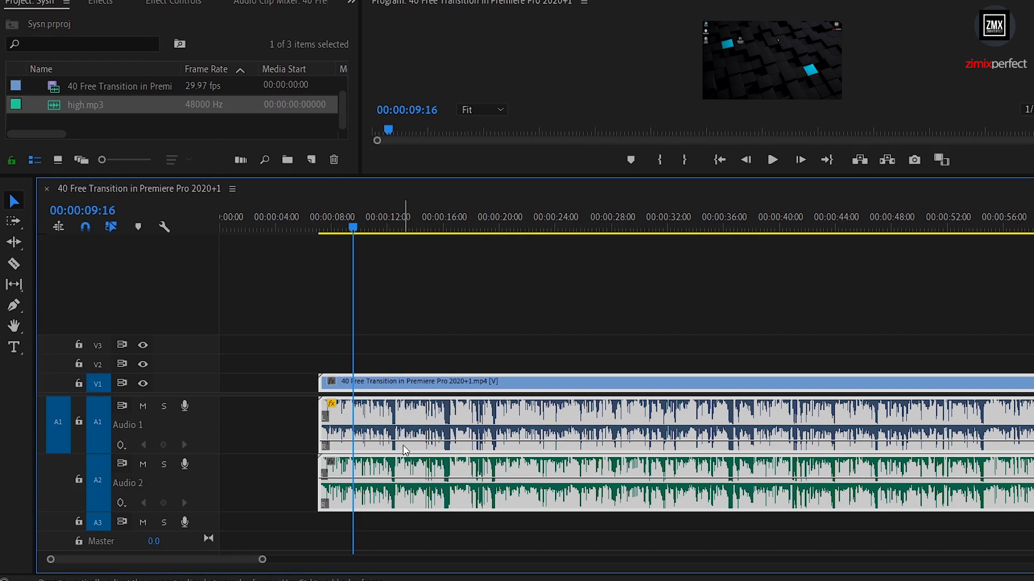
Step: Move the video clip, its audio and high.mp3 together so they start at about 5 seconds in the sequence
key(equal)
key(equal)
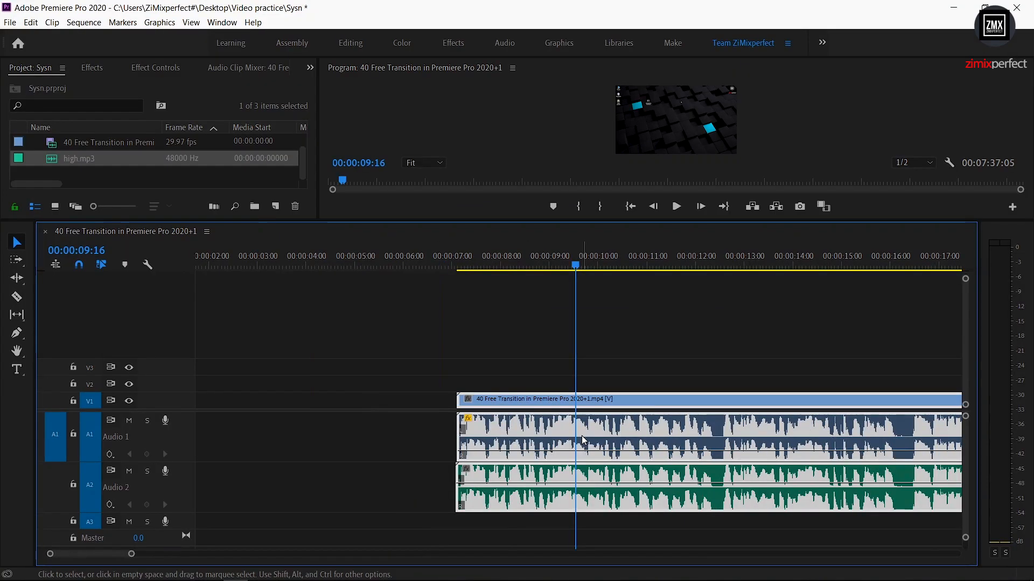
drag(613, 352, 677, 477)
drag(650, 431, 538, 418)
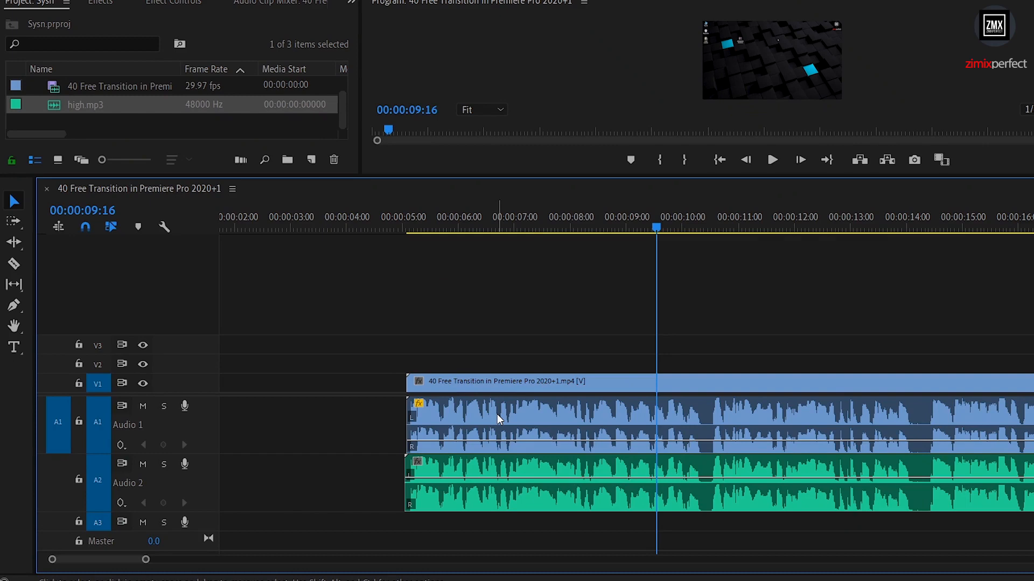
Step: Unlink the video clip on V1 from its original audio on Audio 1 and select each part separately
click(497, 415)
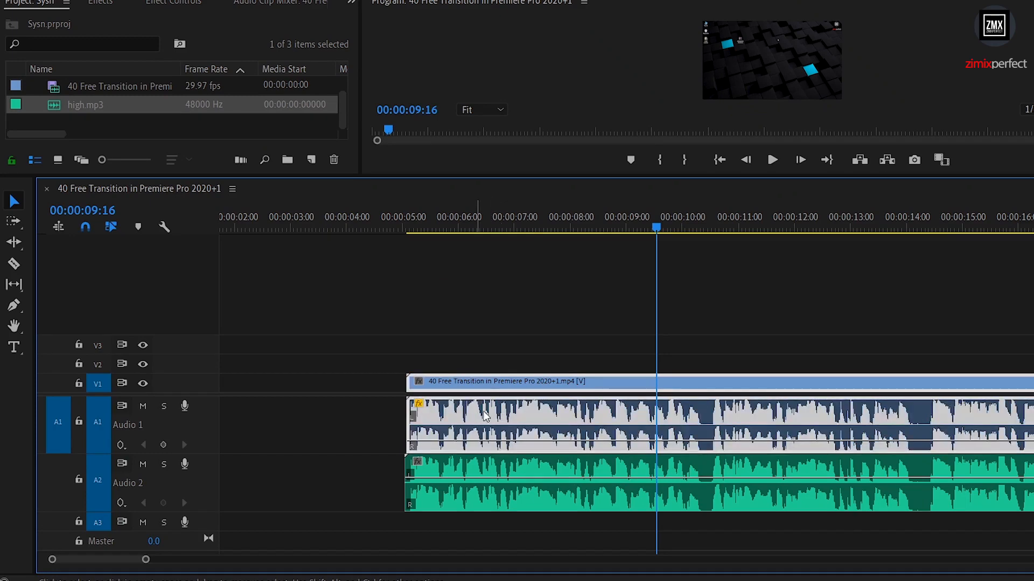
right_click(522, 413)
click(544, 148)
click(474, 383)
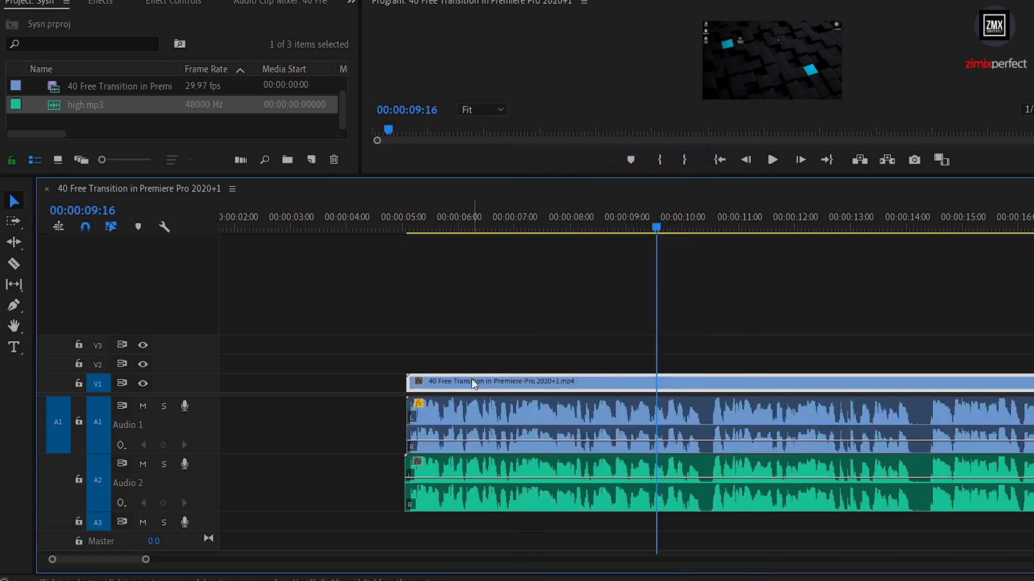
click(457, 423)
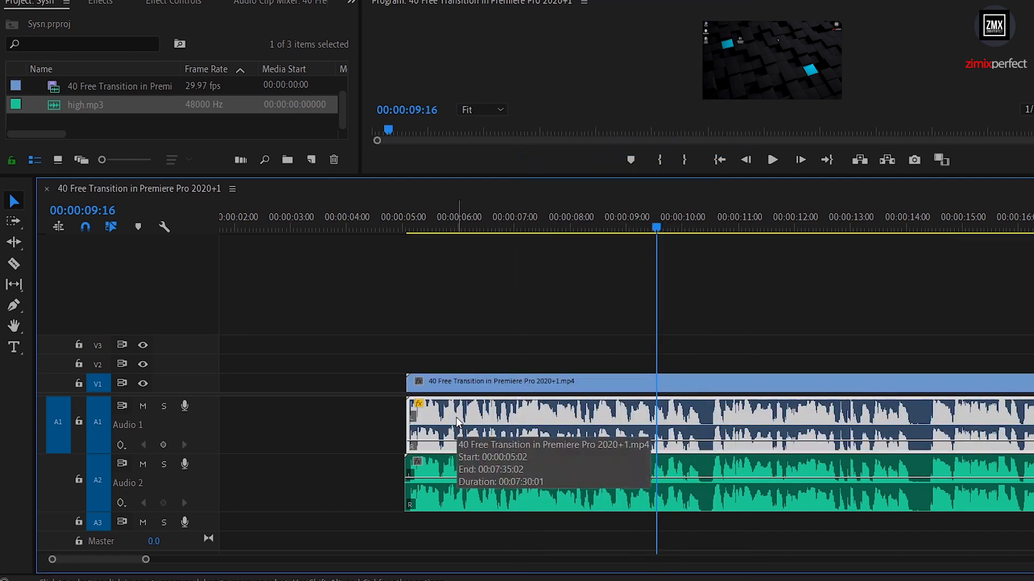
Step: Play the sequence from the start of the clips at about 5 seconds to check the sync
click(407, 225)
key(space)
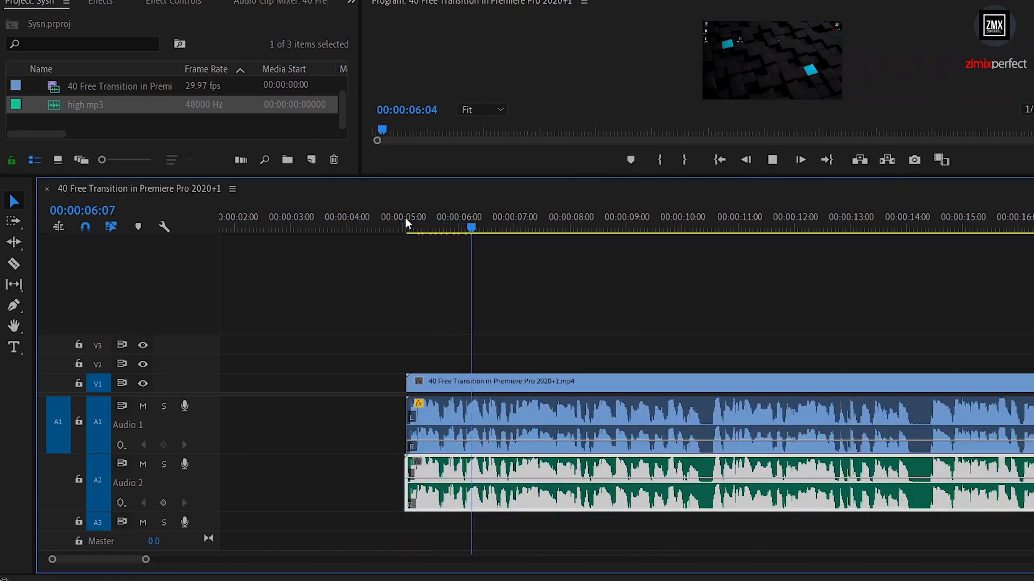
key(space)
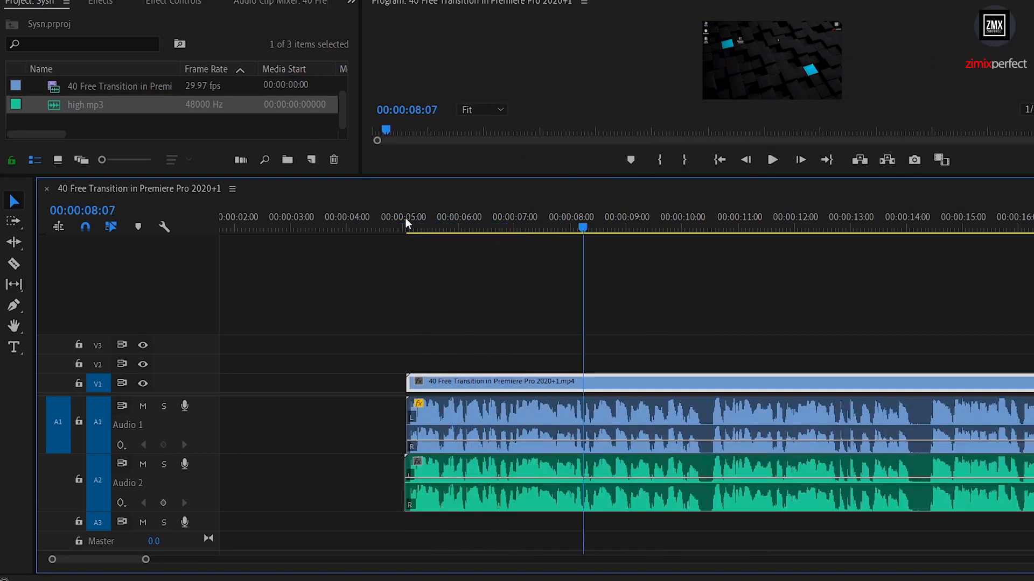
Step: Delete the video's original audio clip from Audio 1 and play the sequence from 00:00:05:00 with only high.mp3
click(484, 476)
click(470, 425)
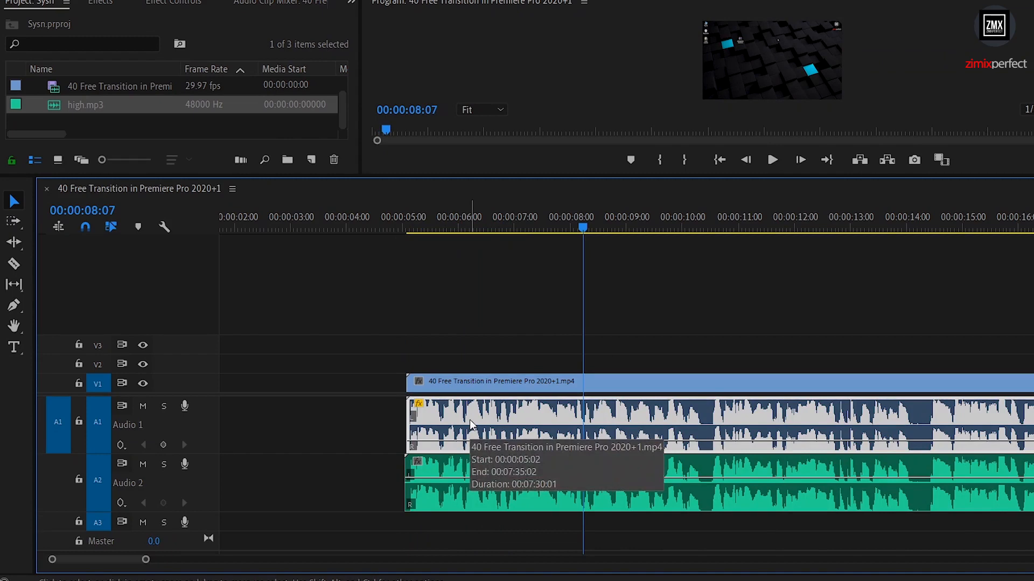
key(Delete)
click(403, 226)
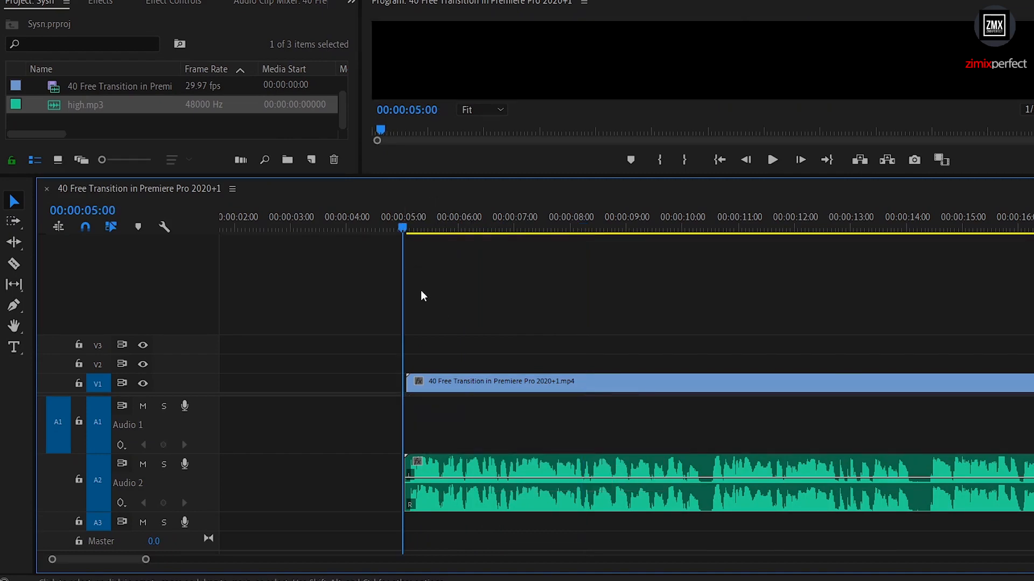
key(space)
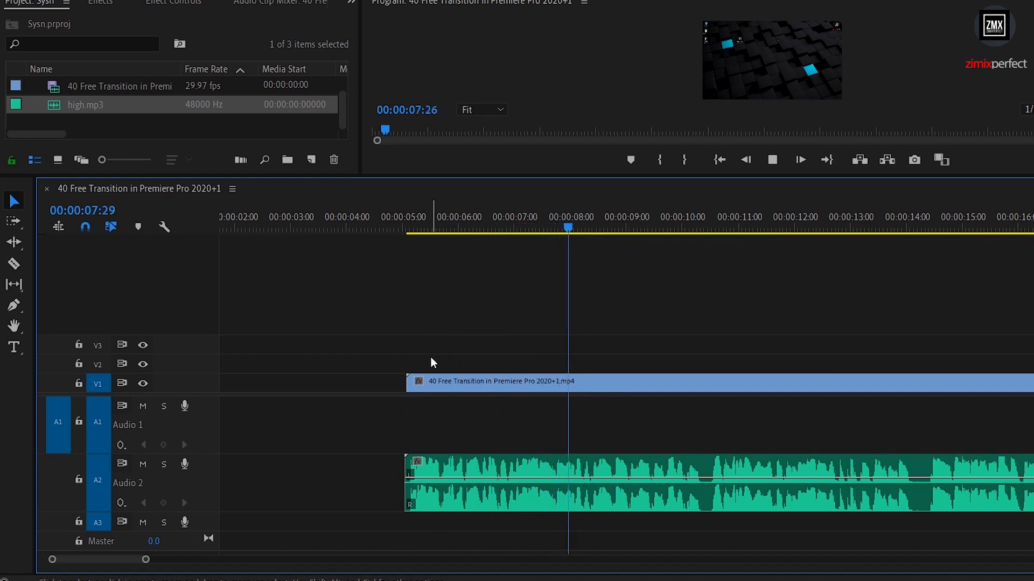
key(space)
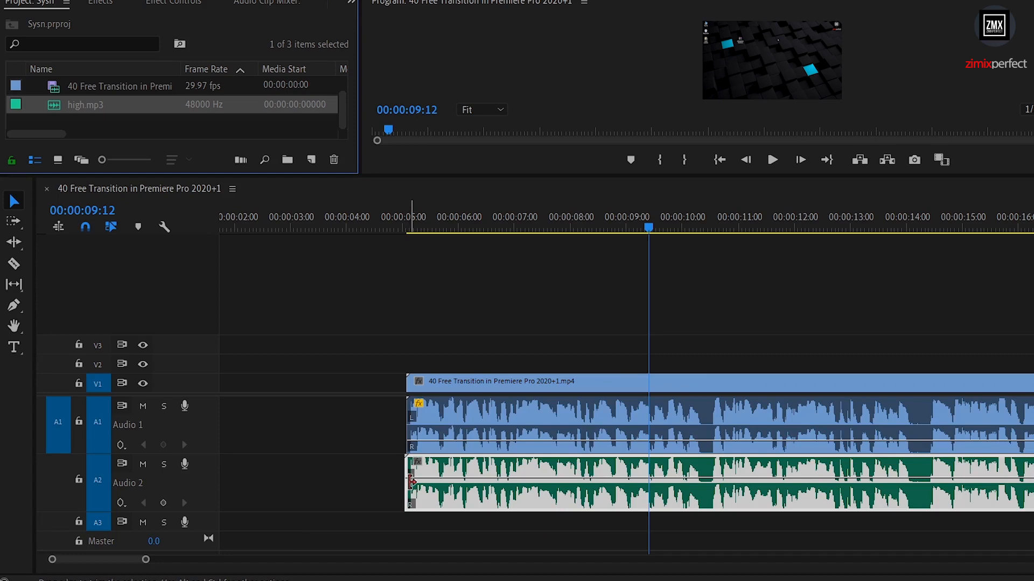
Step: Trim the start of high.mp3 to about 6.5 seconds, and synchronize it by audio with the video and Audio 1 clips
drag(397, 481, 491, 473)
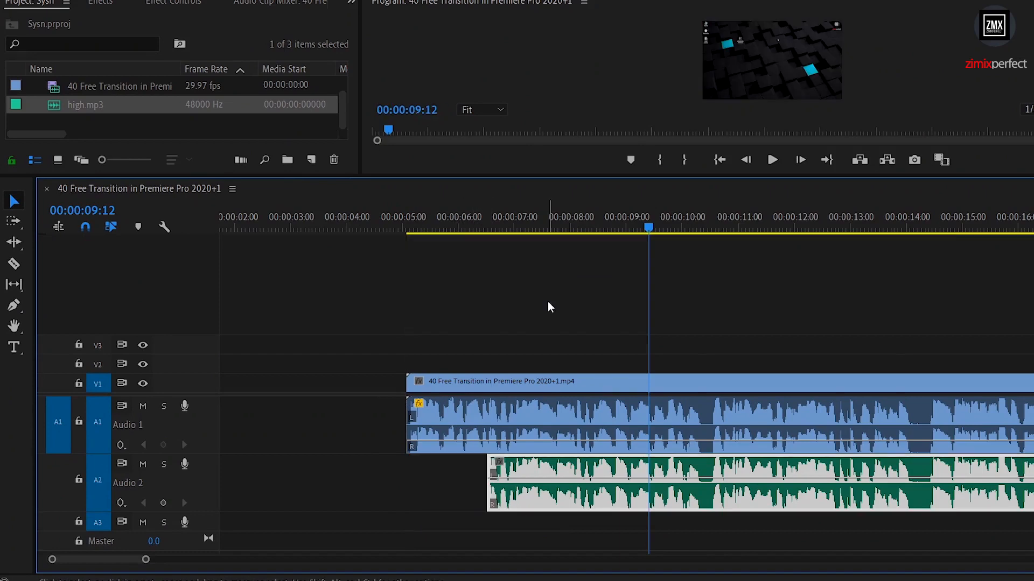
drag(543, 337, 575, 500)
right_click(577, 489)
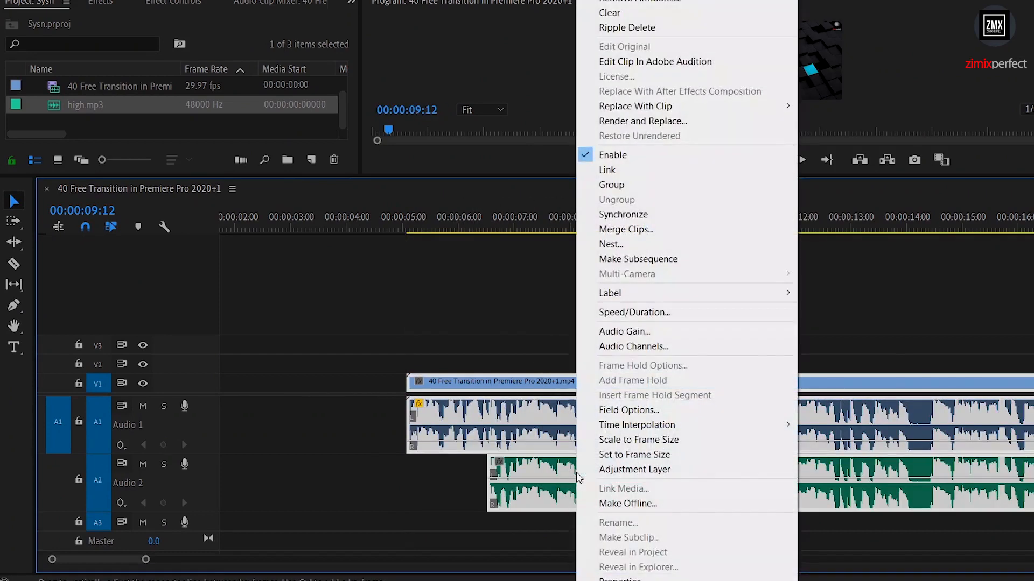
click(622, 215)
click(566, 339)
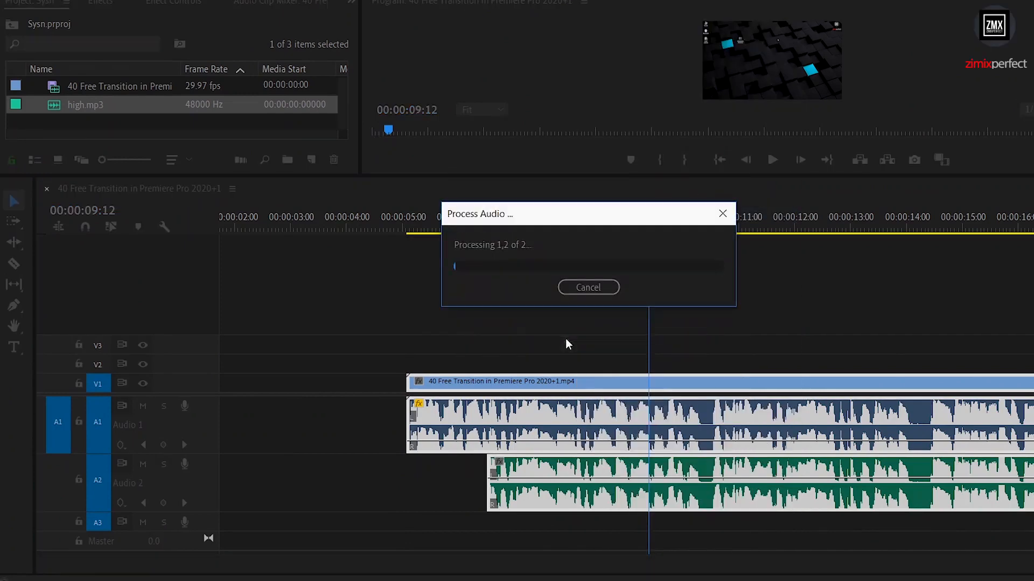